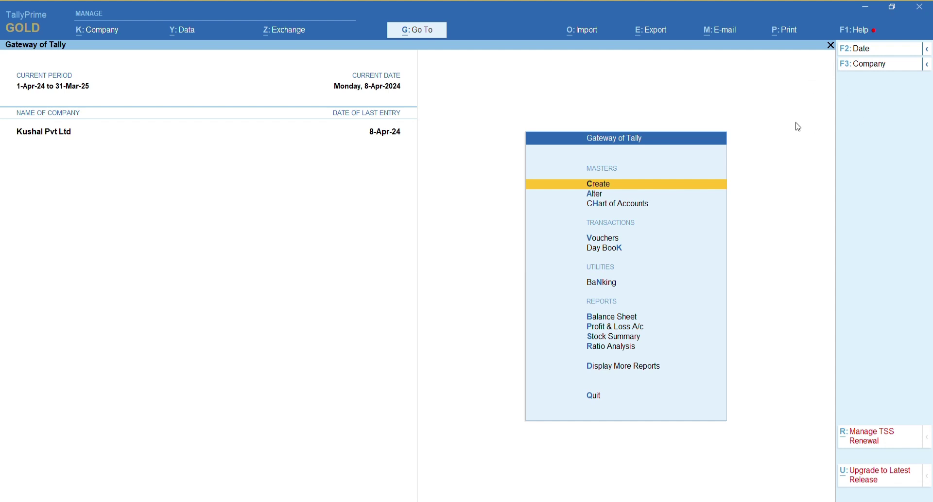
Bring up TallyPrime's Import Configuration settings from the Import menu.
left_click(586, 32)
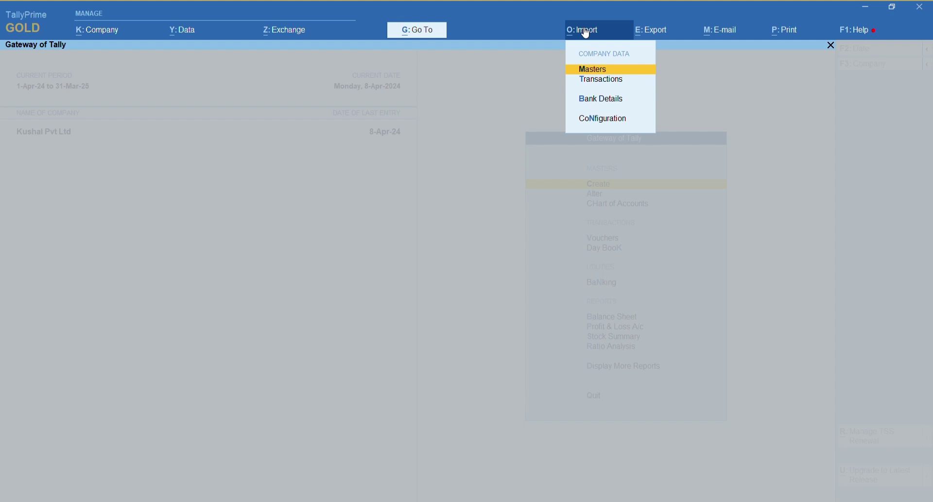
left_click(586, 32)
left_click(586, 32)
left_click(586, 32)
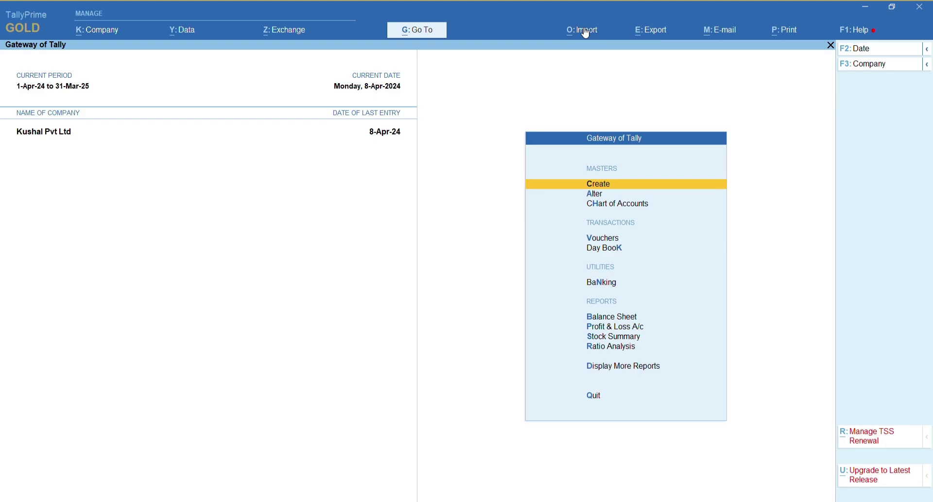
left_click(582, 30)
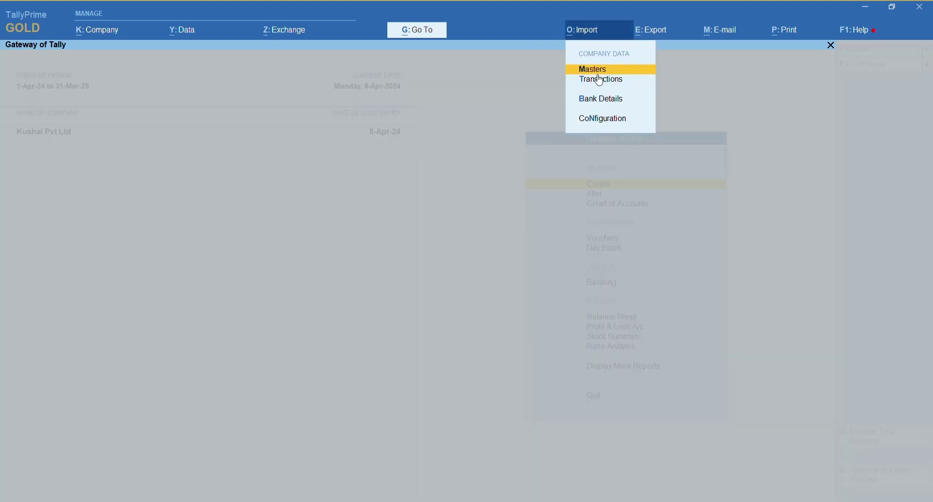
left_click(602, 119)
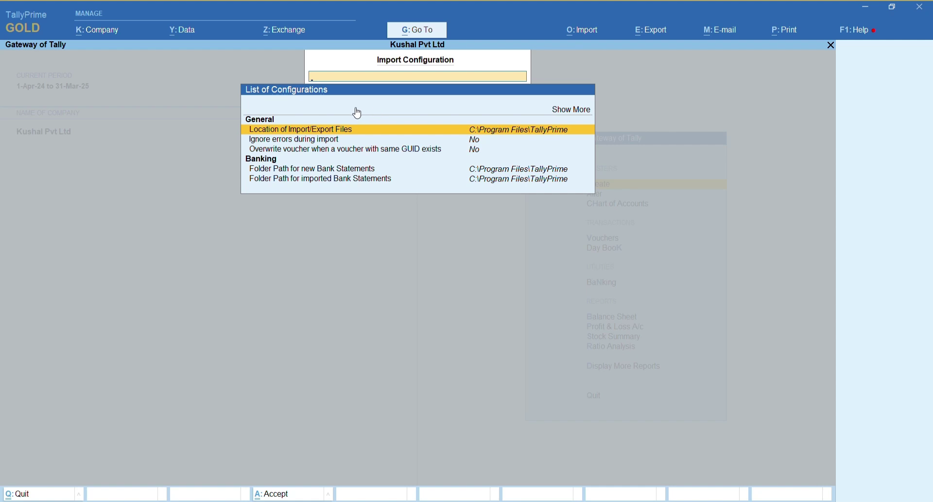
Enable the detailed import log (tally.imp), keep Ignore errors during import at No, and exit.
left_click(300, 142)
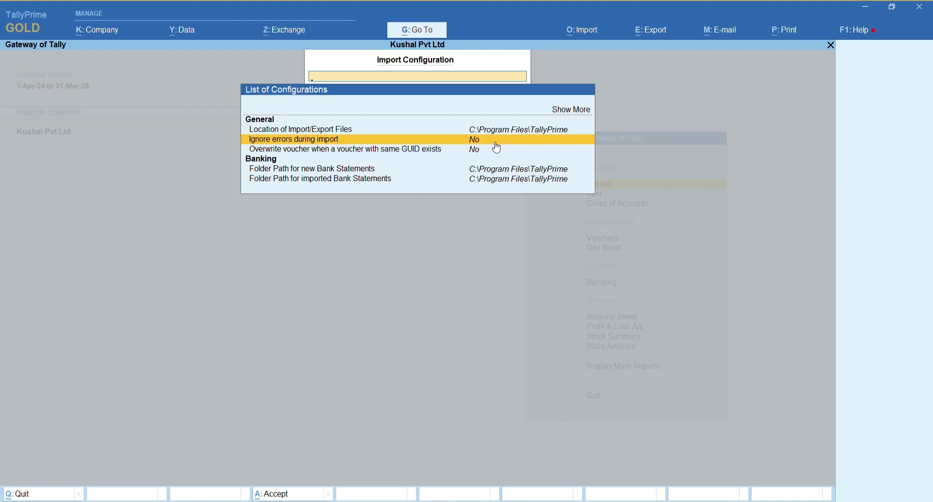
type("y")
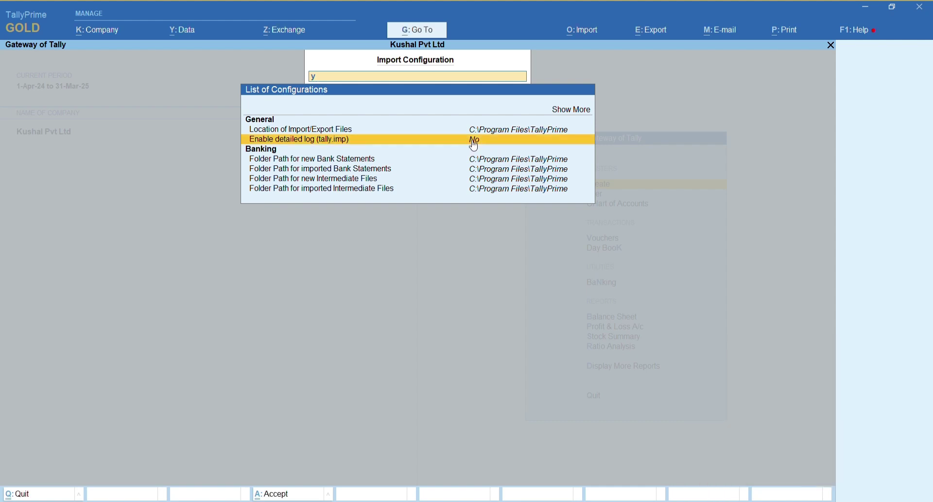
left_click(475, 141)
type("es")
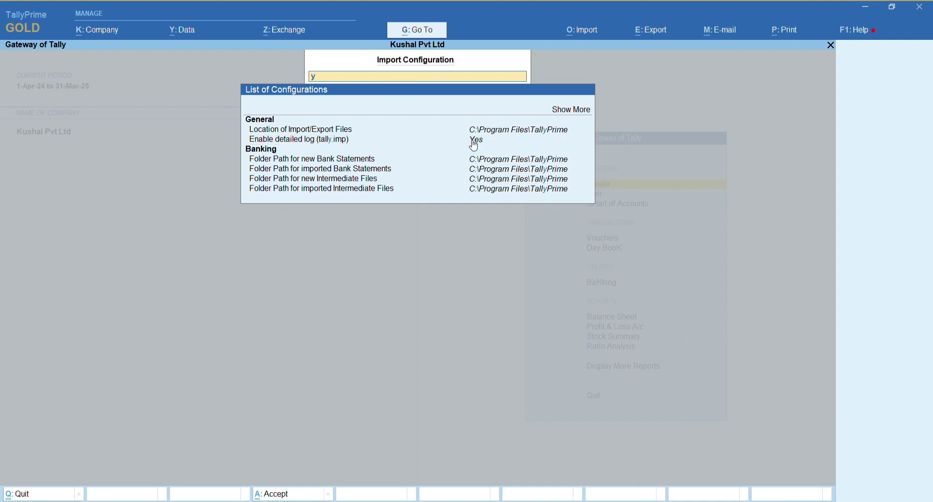
key("BackSpace")
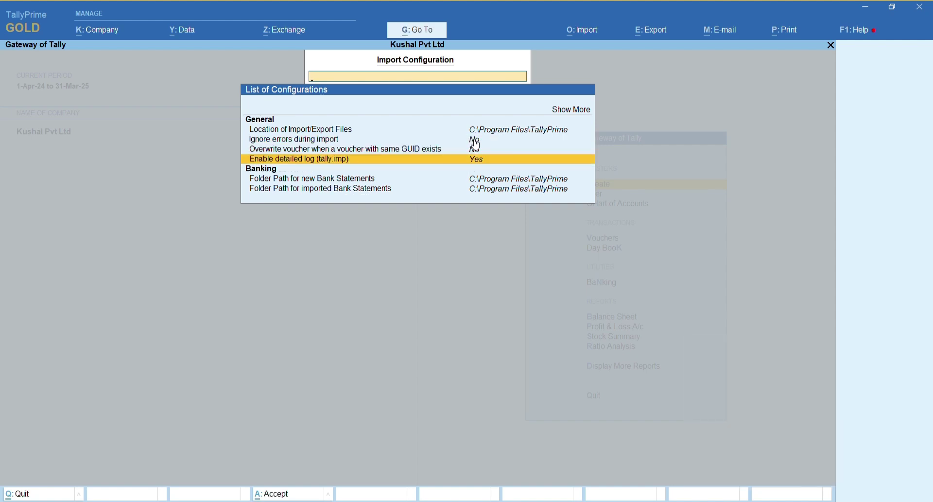
left_click(478, 141)
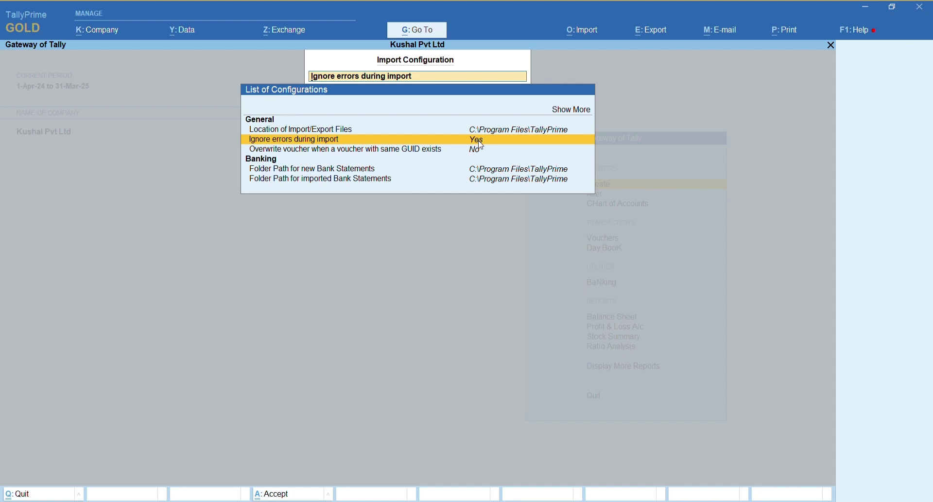
left_click(480, 142)
key("Escape")
key("Escape")
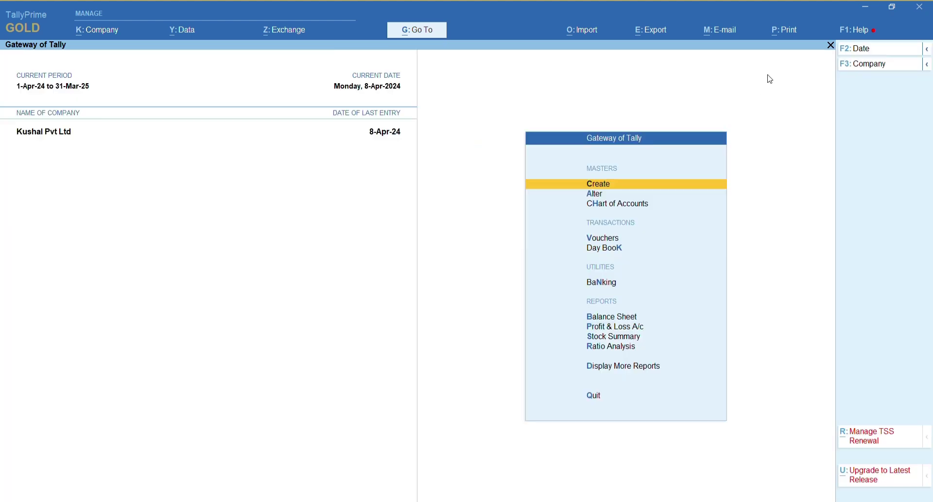
Review the Voucher Configuration for a new Payment voucher, then go to VasyERP's Export To Tally page.
key("Down")
key("Down")
key("Down")
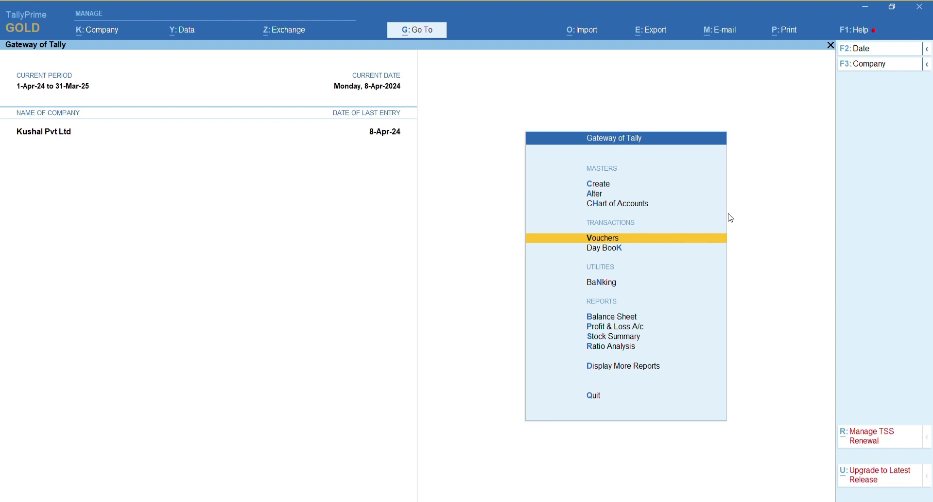
left_click(605, 238)
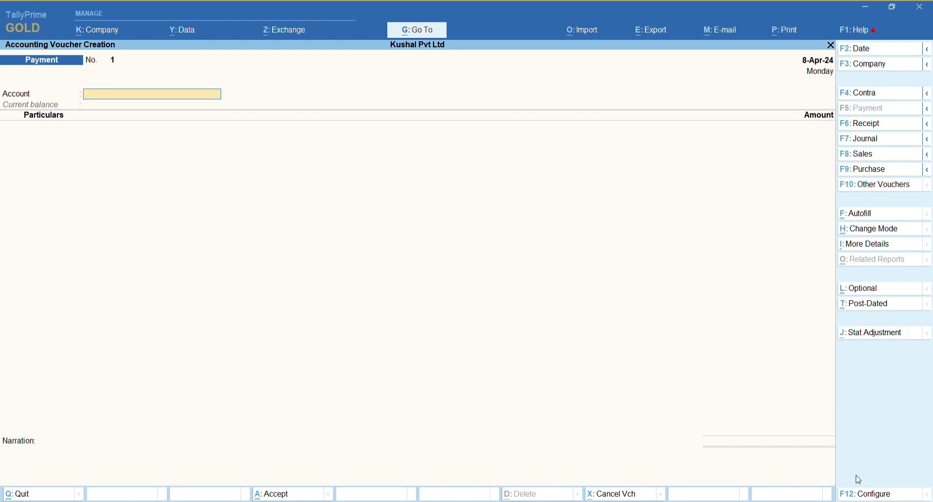
left_click(869, 494)
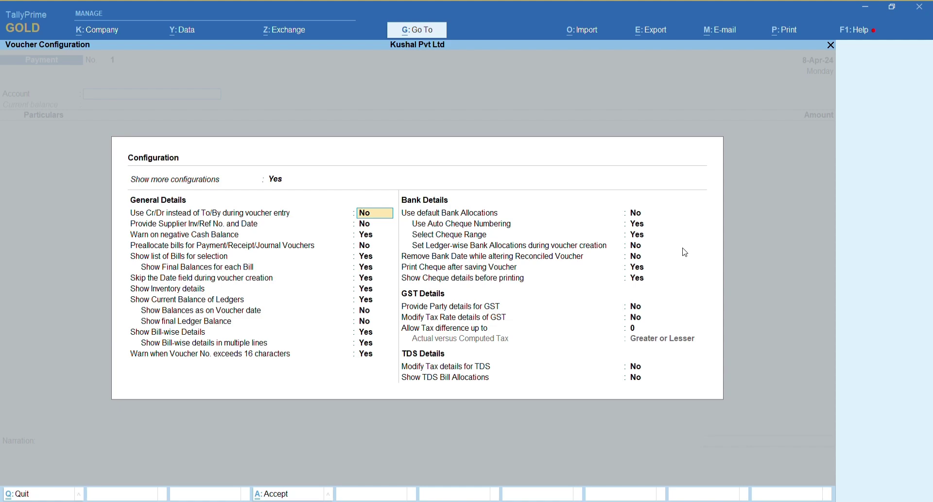
key("alt+Tab")
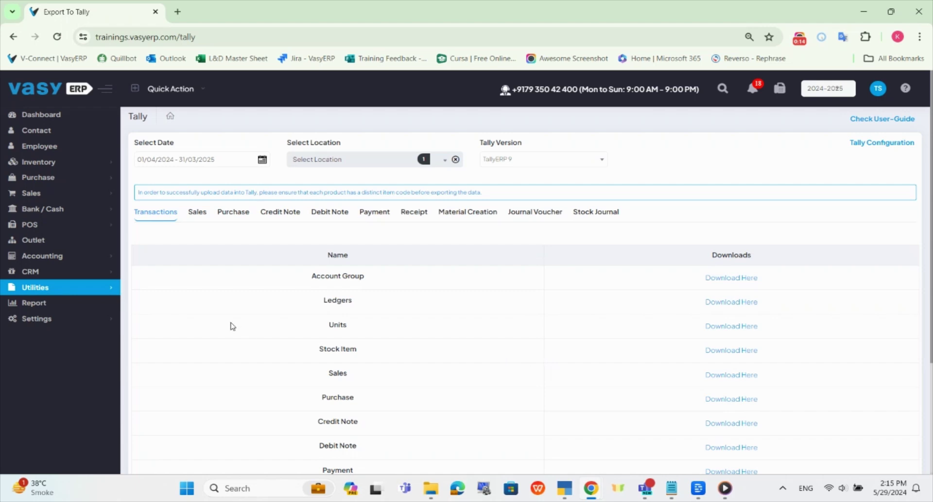
Download the Account Group export (AccountGroup.xml) for 01/04/2024–31/03/2025 from Utilities > Export to Tally.
left_click(59, 290)
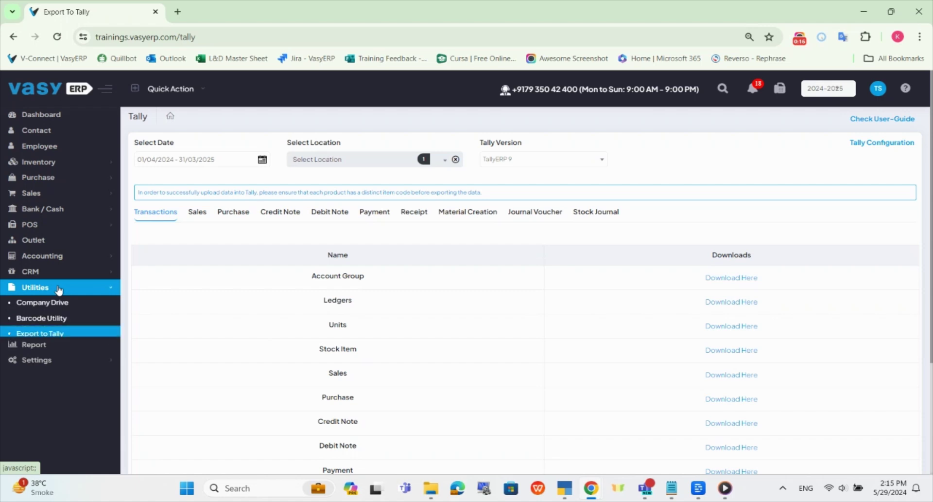
left_click(200, 159)
left_click(218, 146)
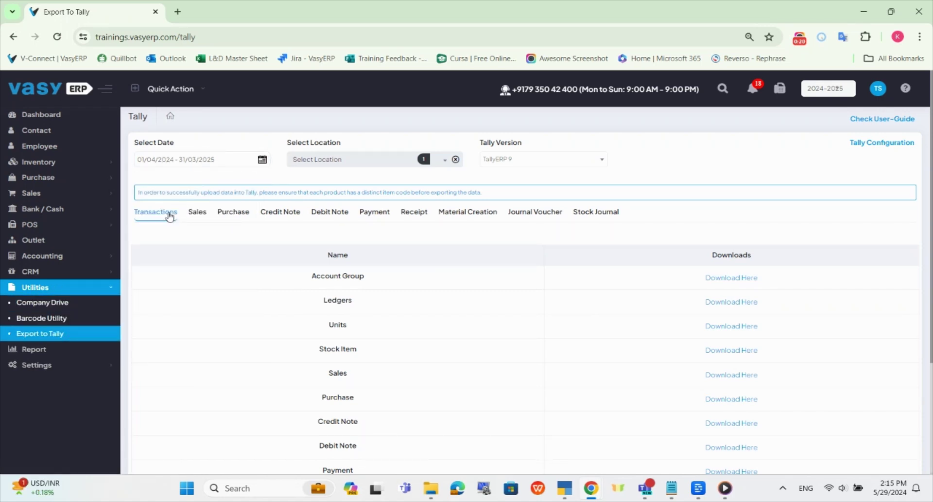
left_click(723, 281)
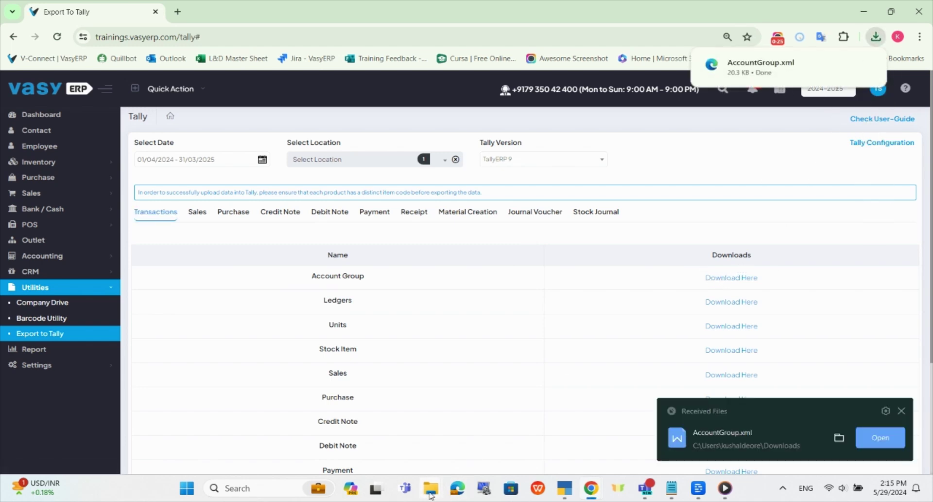
Copy the full path of AccountGroup.xml in Downloads and return to TallyPrime.
mouse_move(431, 496)
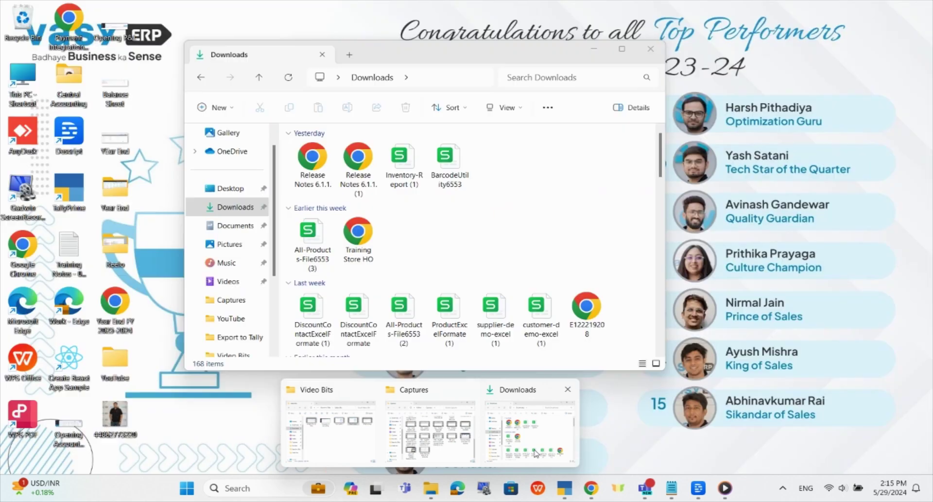
left_click(535, 452)
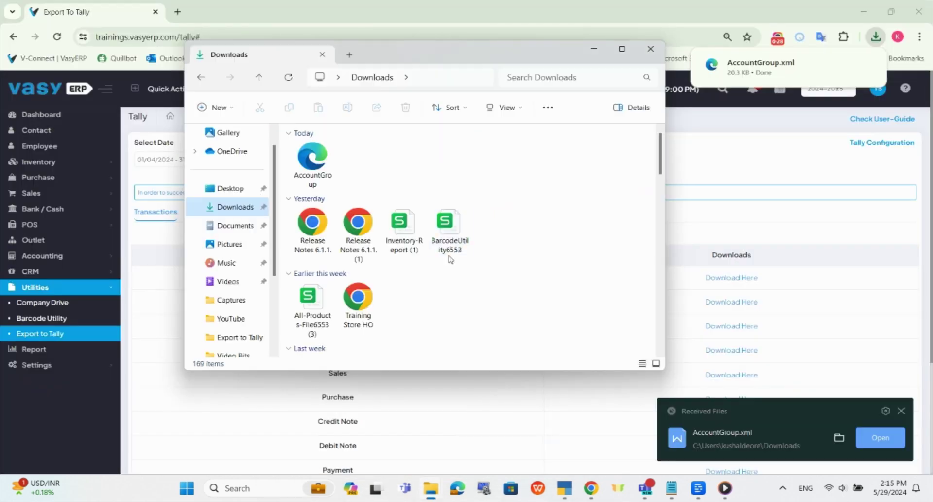
left_click(317, 166)
right_click(317, 166)
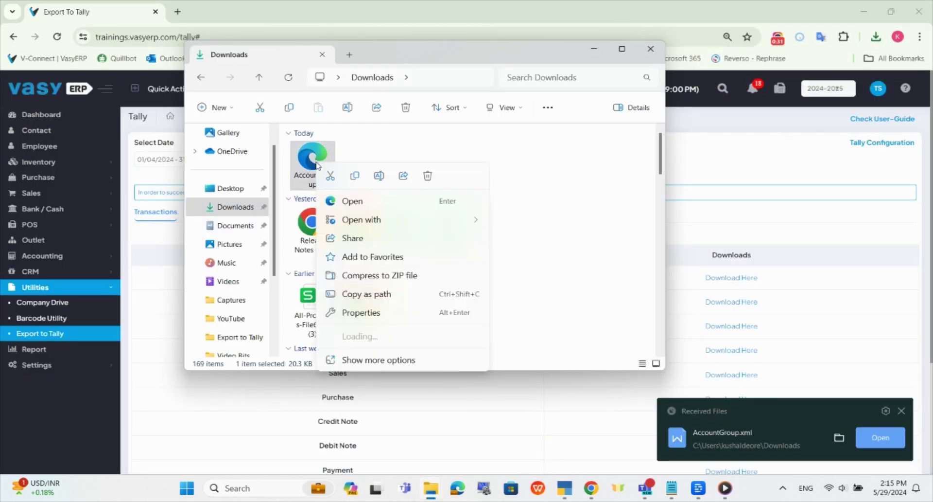
left_click(379, 295)
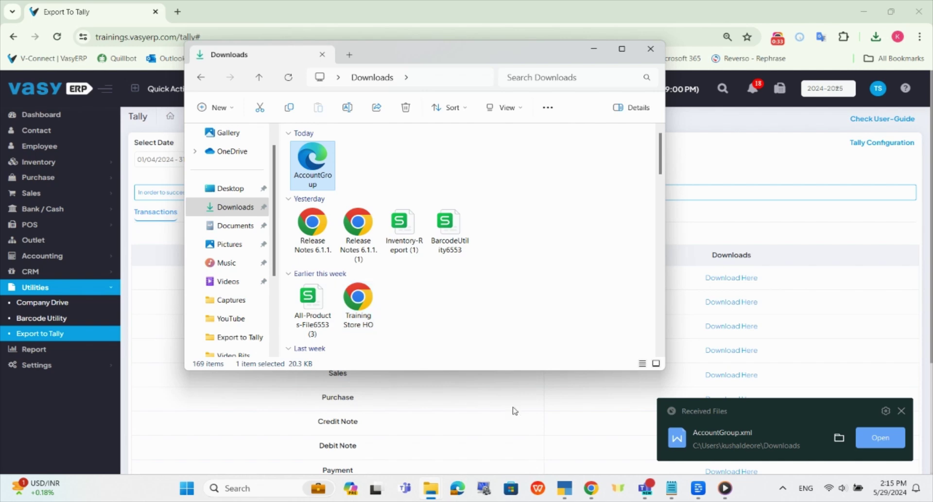
left_click(565, 487)
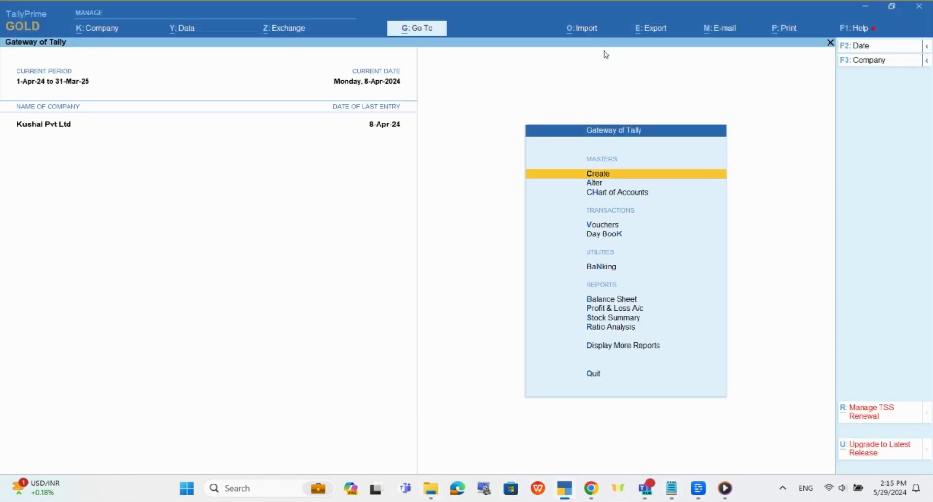
Set the Import Masters file to the Downloads path of AccountGroup.xml, without the leading quote.
left_click(585, 30)
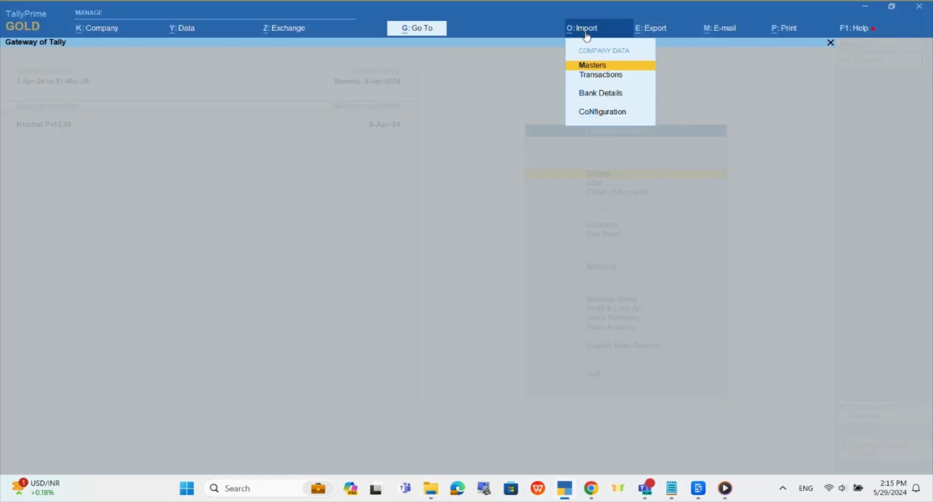
left_click(593, 66)
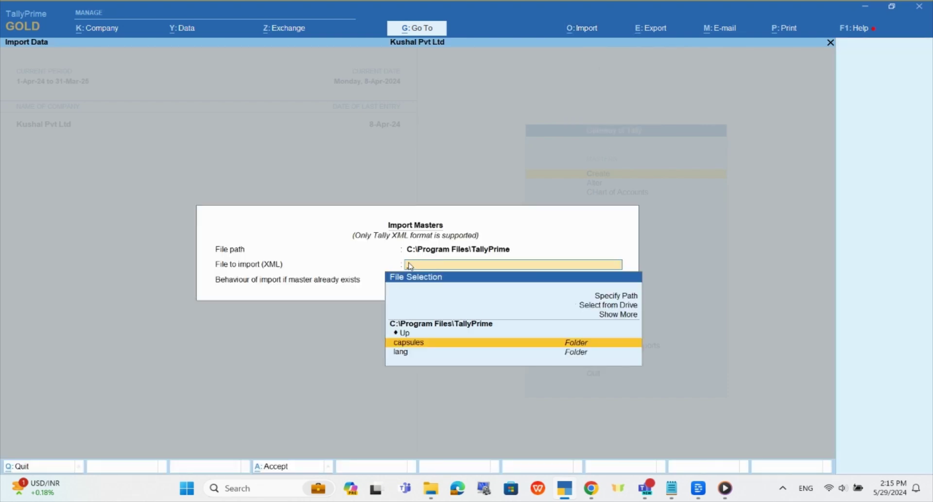
key("alt+Tab")
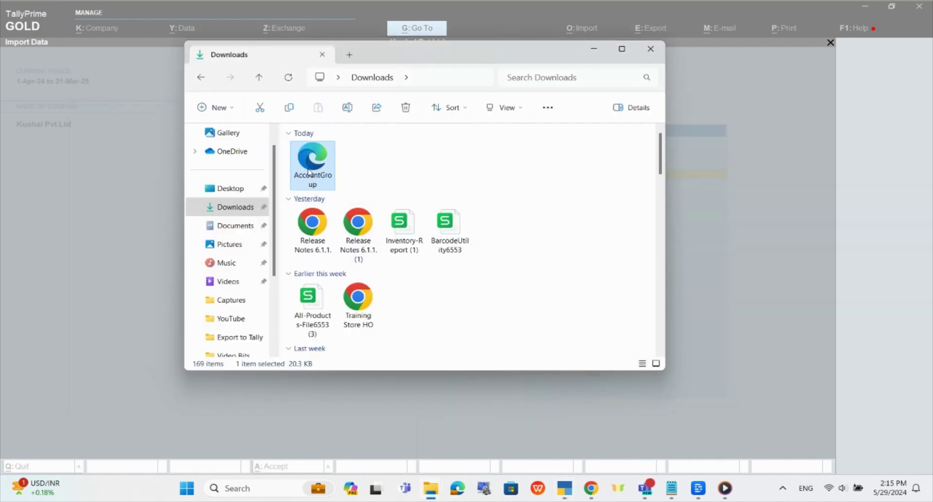
right_click(311, 171)
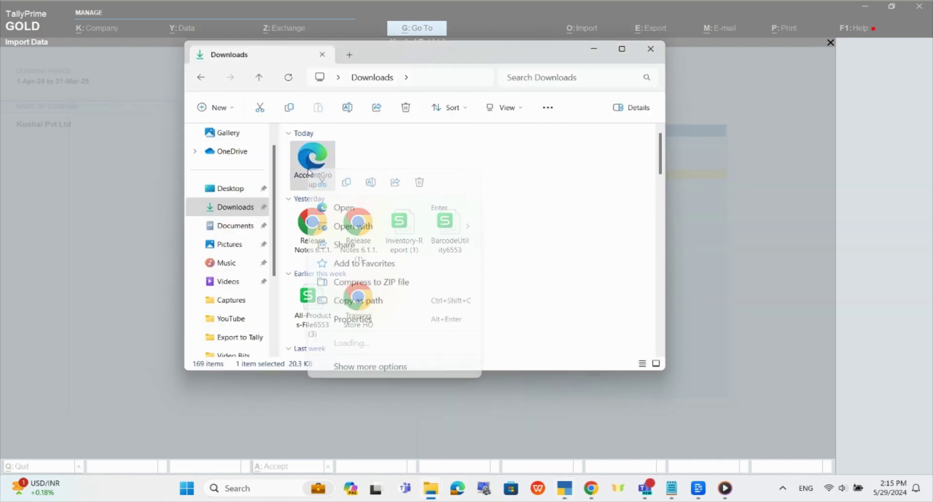
left_click(352, 300)
key("alt+Tab")
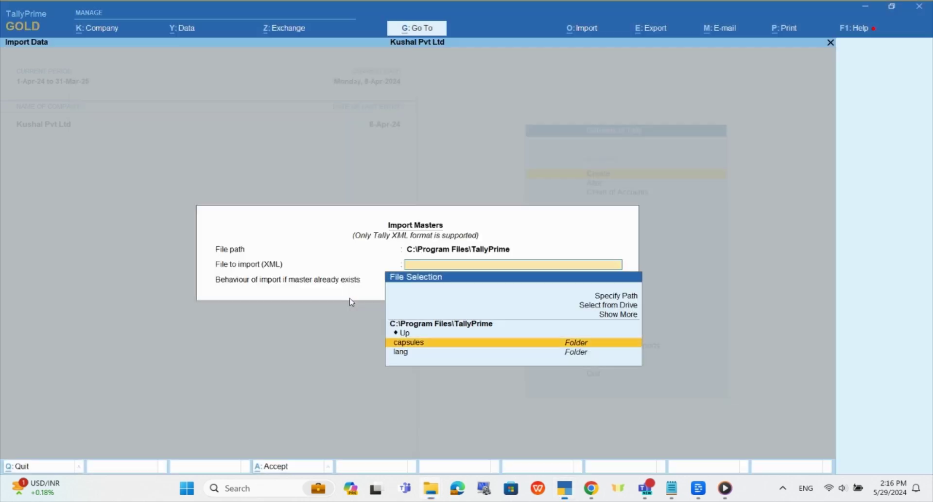
key("ctrl+v")
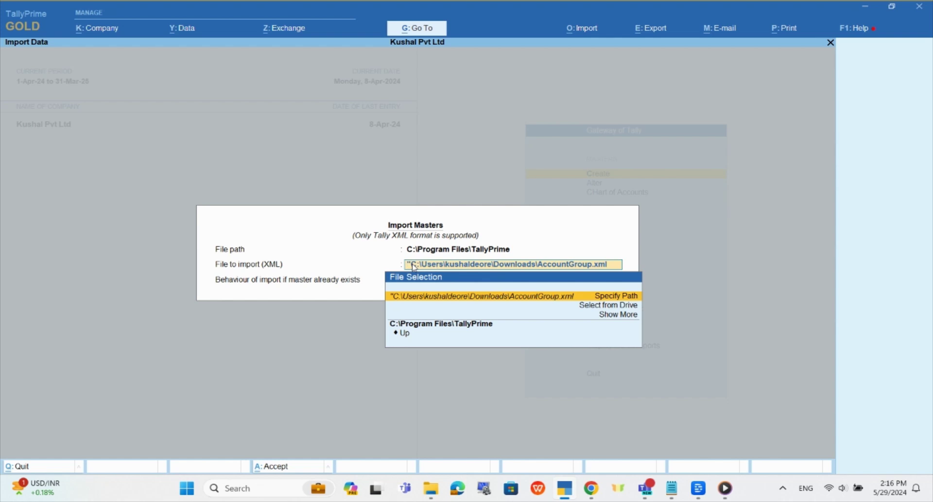
key("BackSpace")
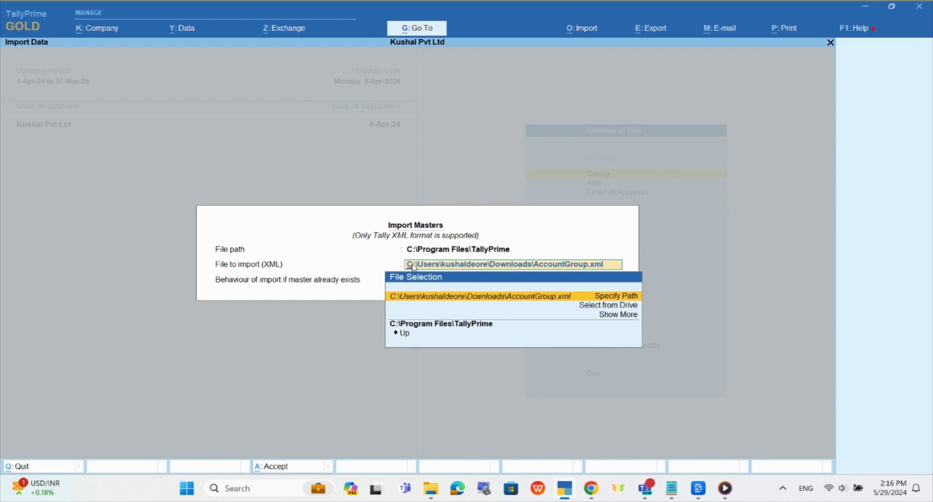
key("Return")
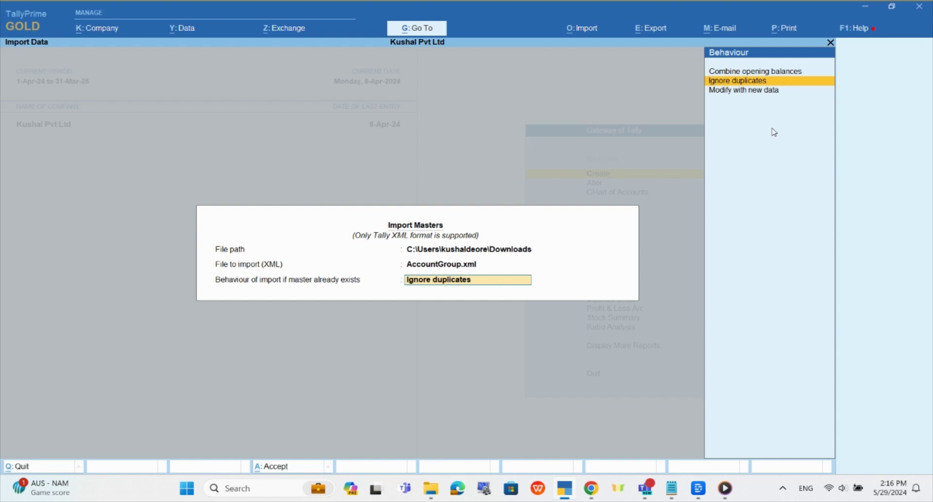
Run the AccountGroup.xml masters import with the Ignore duplicates behaviour.
key("Down")
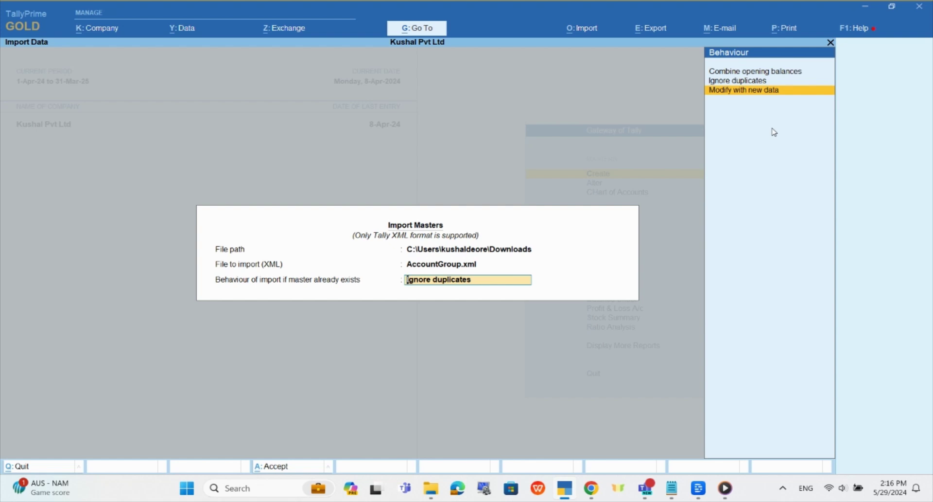
key("Up")
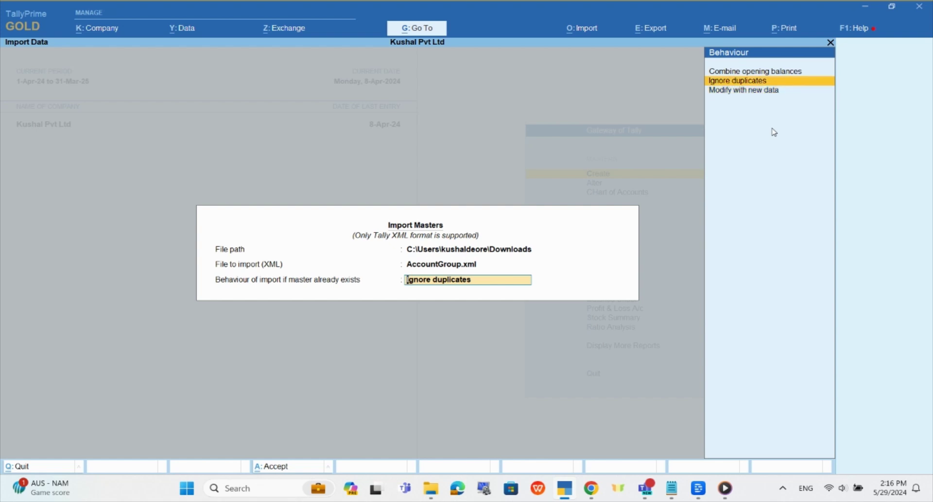
key("Return")
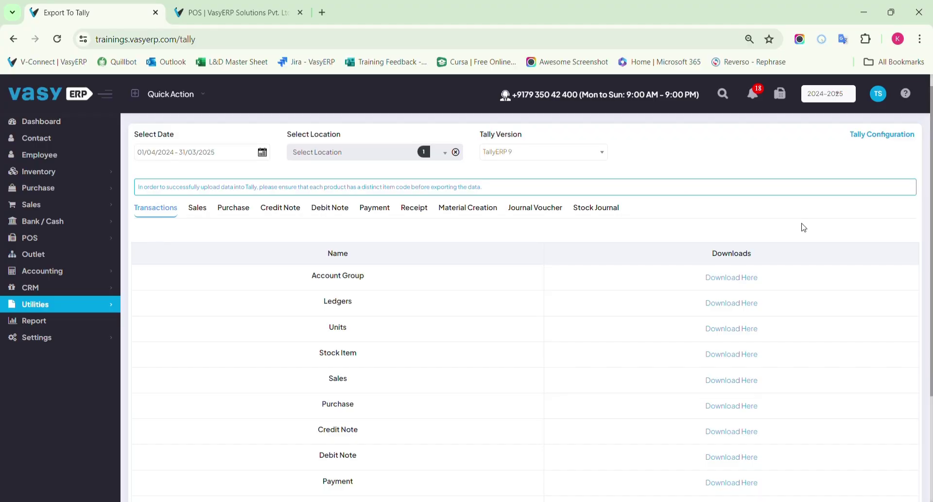
Back in TallyPrime, highlight Transactions in the company data Import menu.
key("alt+Tab")
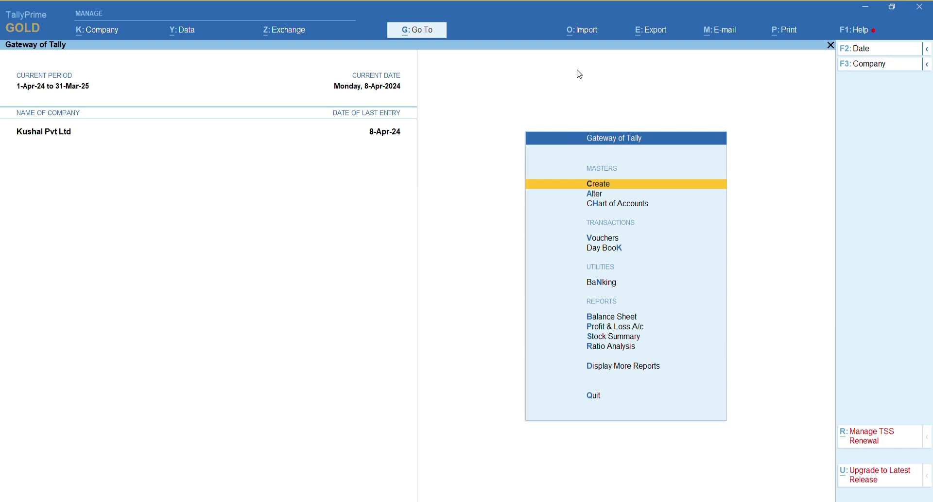
left_click(594, 33)
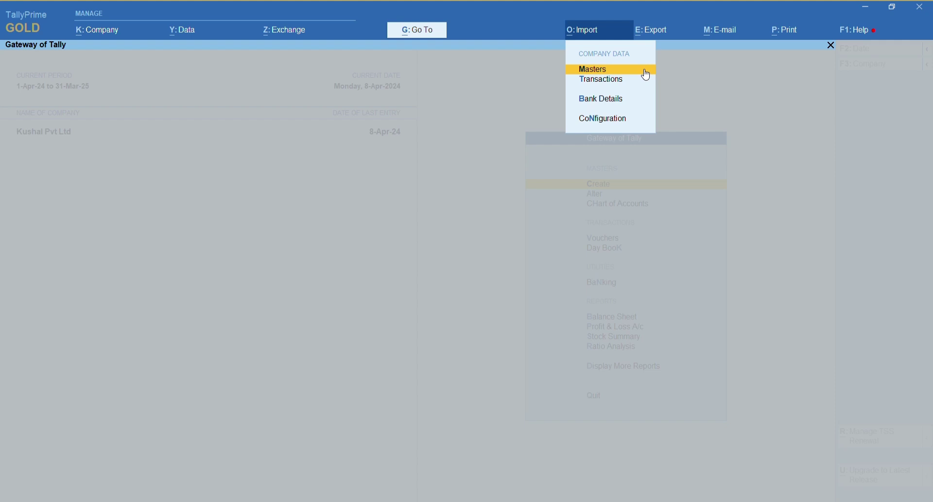
key("Down")
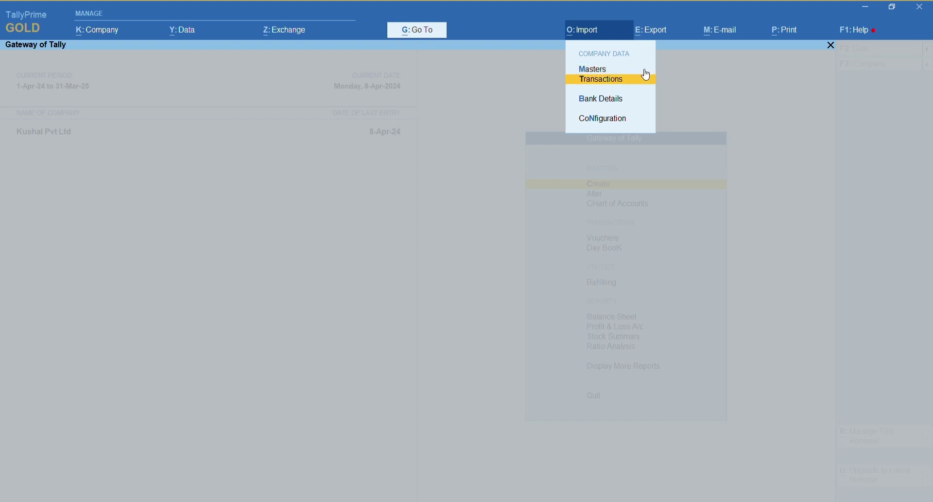